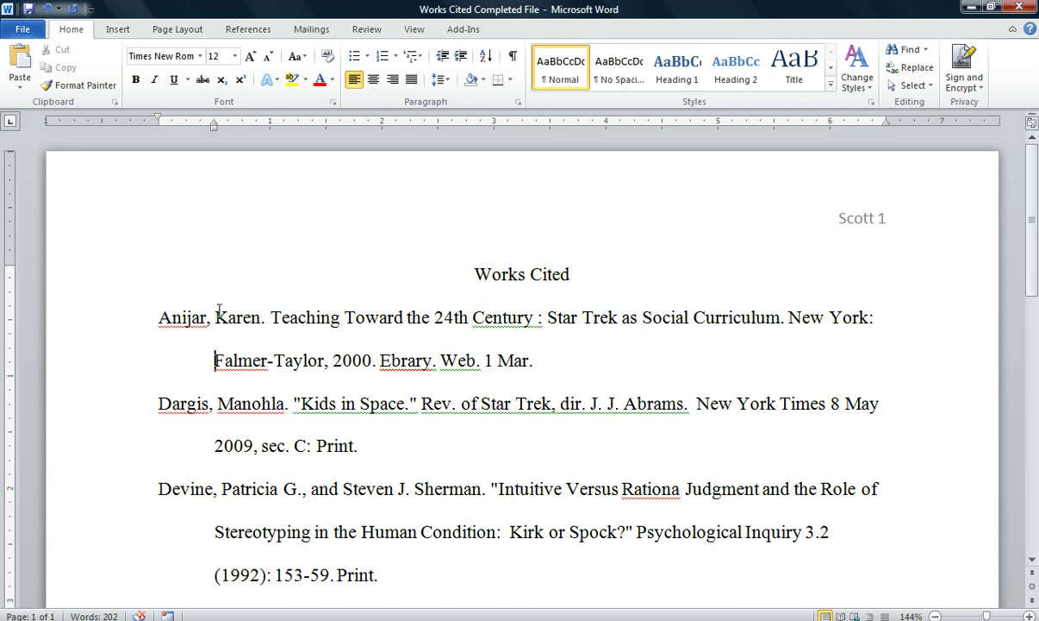
# Step: Review the formatting of the heading and all entries in the completed Works Cited document
pyautogui.scroll(-2, 215, 310)
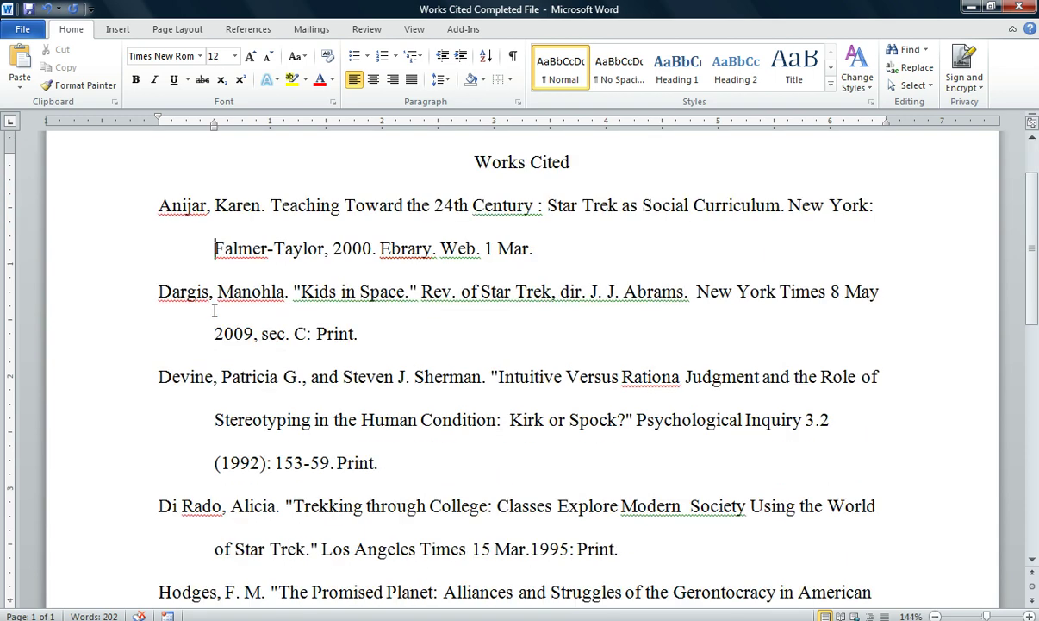
pyautogui.scroll(-3, 215, 311)
pyautogui.scroll(-4, 214, 310)
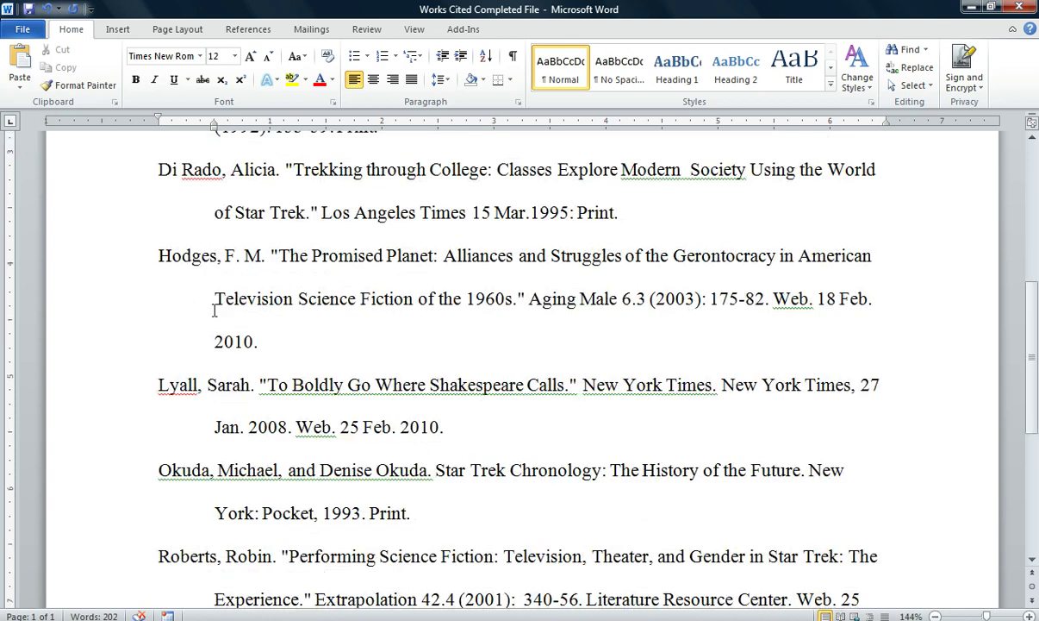
pyautogui.scroll(-2, 214, 310)
pyautogui.scroll(12, 214, 310)
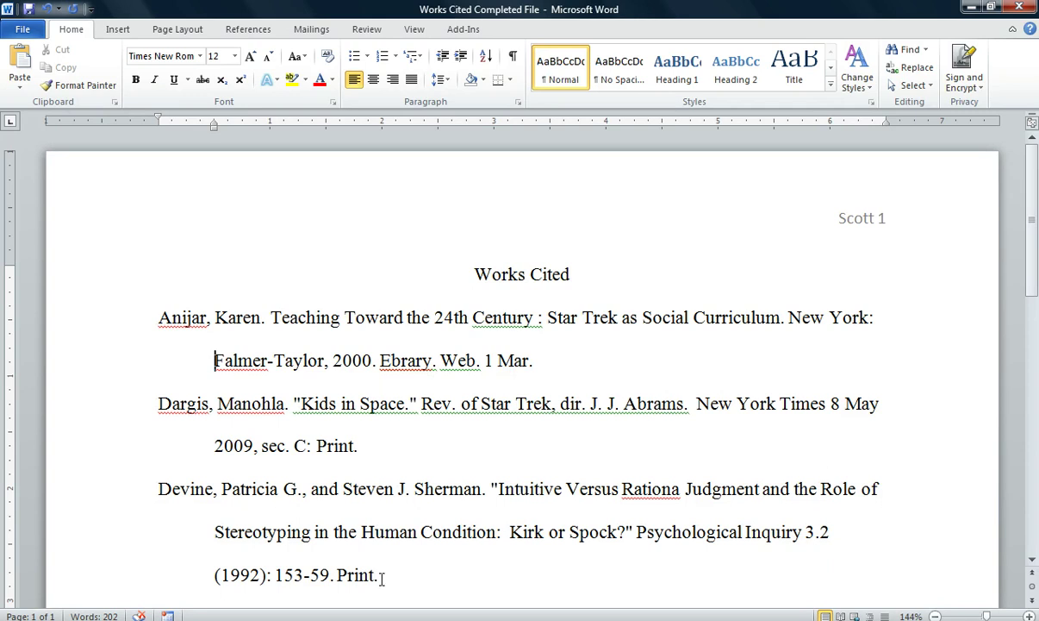
# Step: Switch to the Works Cited Data File document and apply the Normal margins of 1" on all sides
pyautogui.moveTo(325, 620)
pyautogui.click(325, 573)
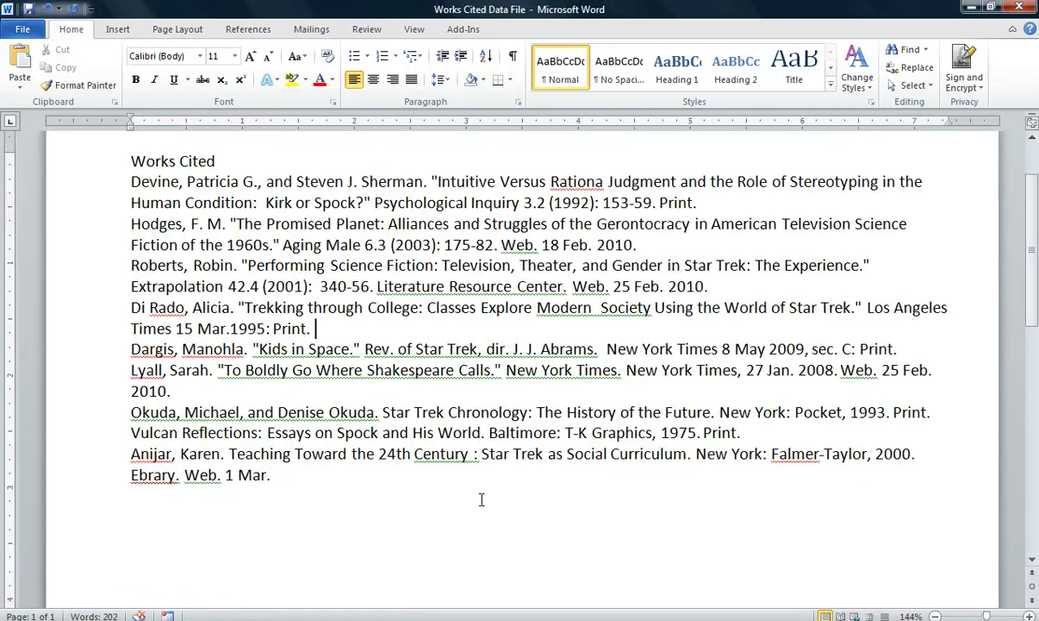
pyautogui.scroll(1, 481, 500)
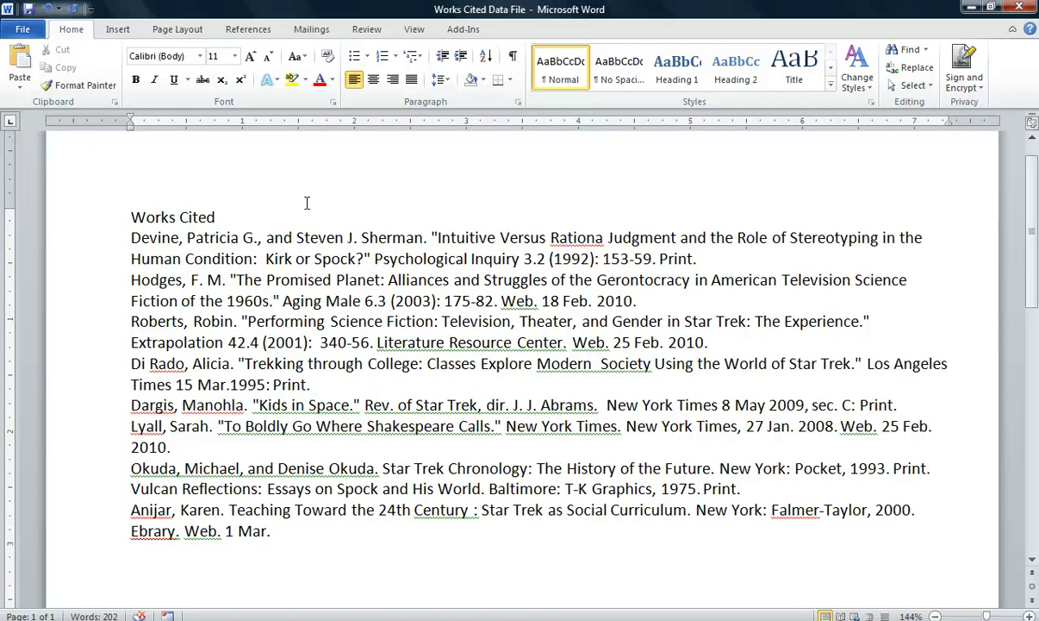
pyautogui.click(178, 30)
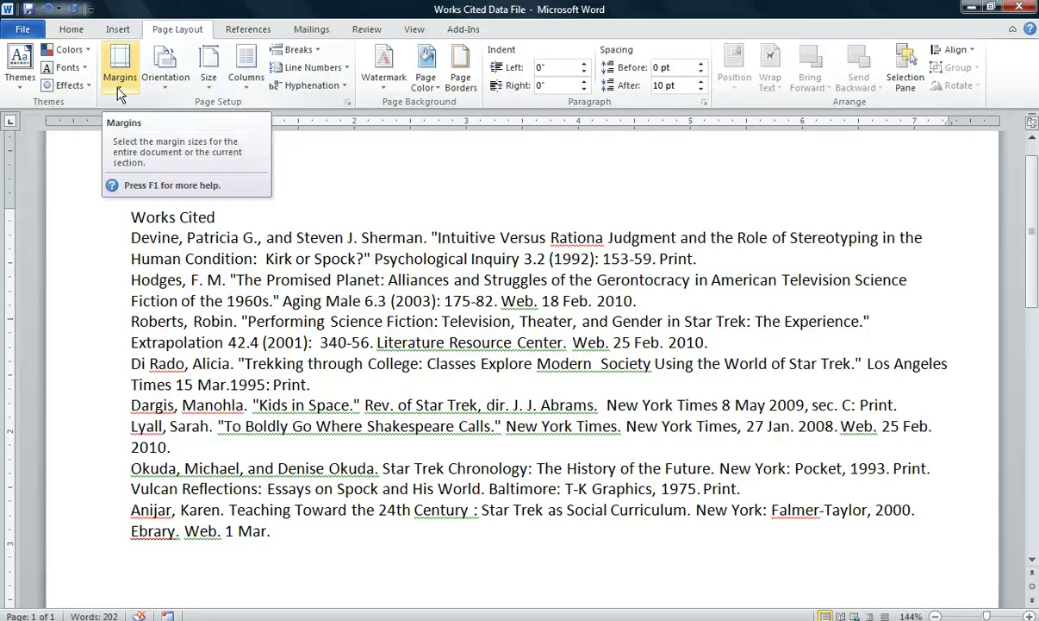
pyautogui.click(119, 82)
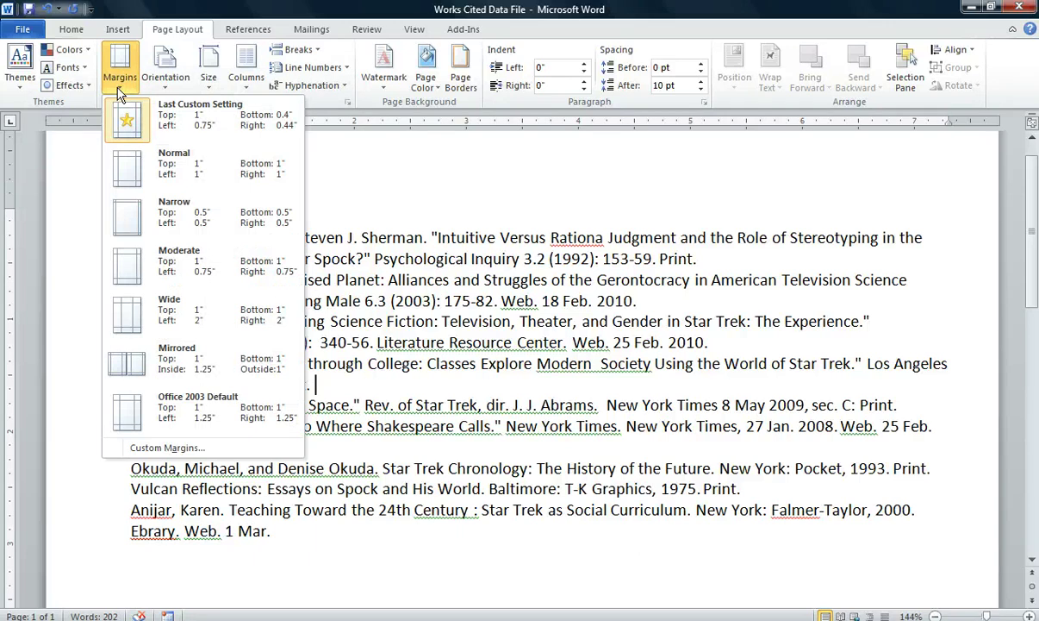
pyautogui.press('Down')
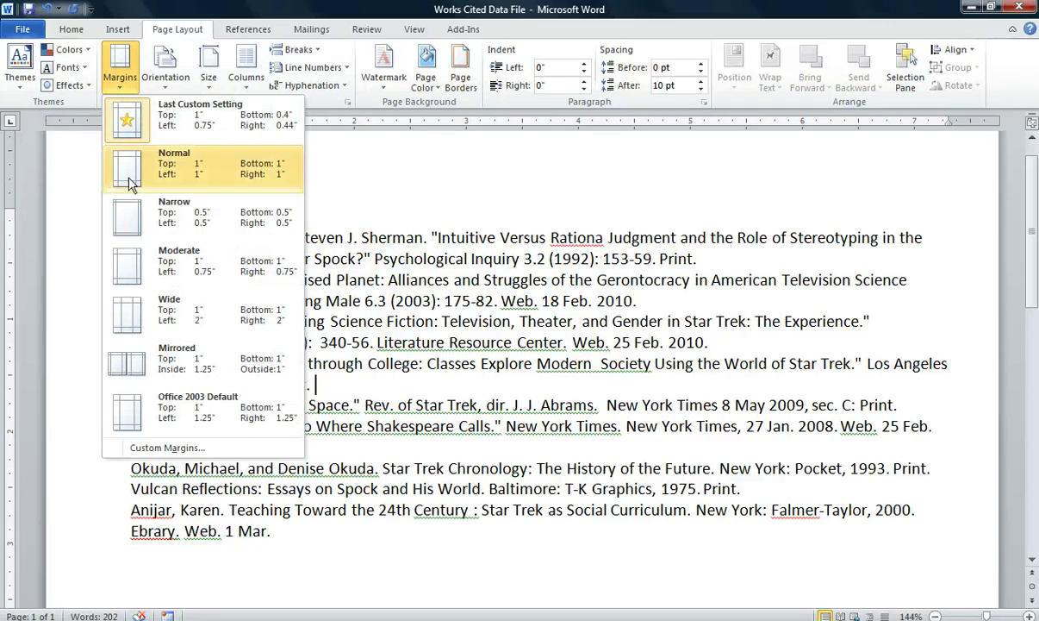
pyautogui.click(129, 178)
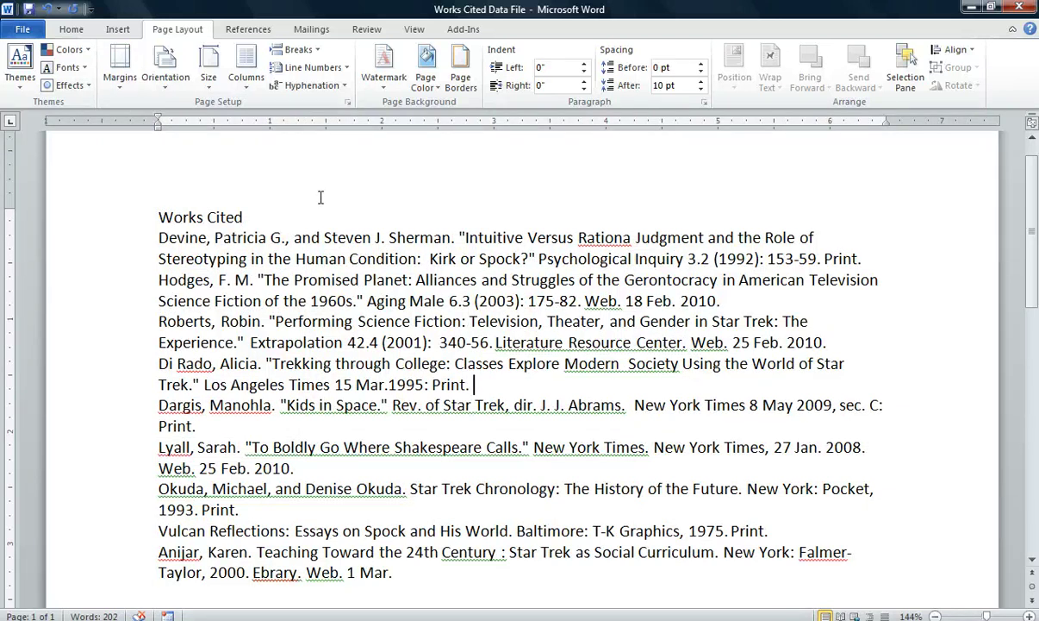
# Step: Set the font of the entire document to Times New Roman, size 12
pyautogui.click(72, 31)
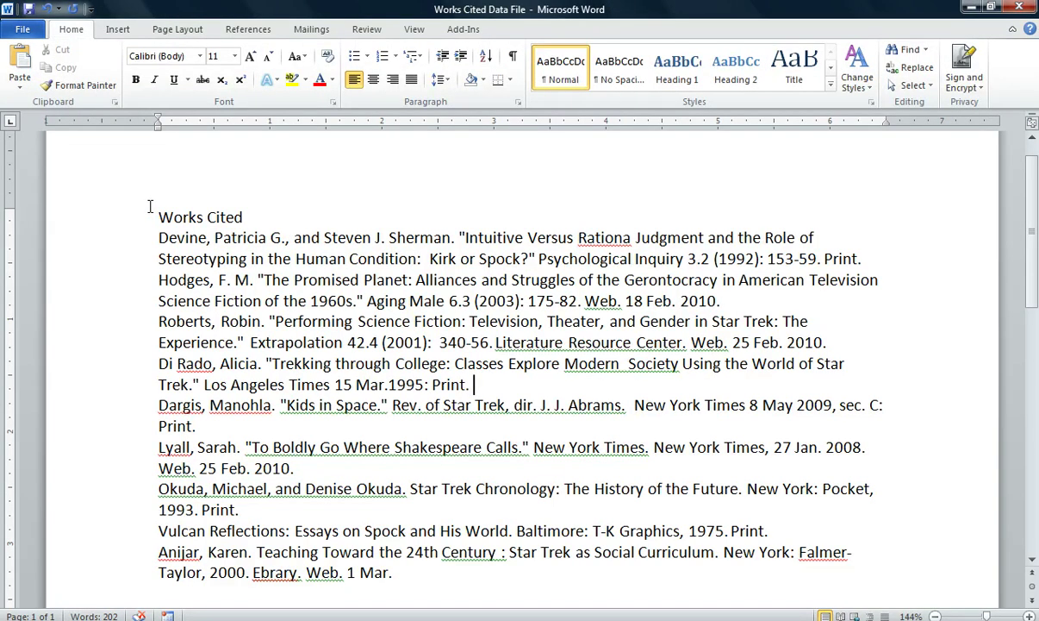
pyautogui.hotkey('ctrl', 'a')
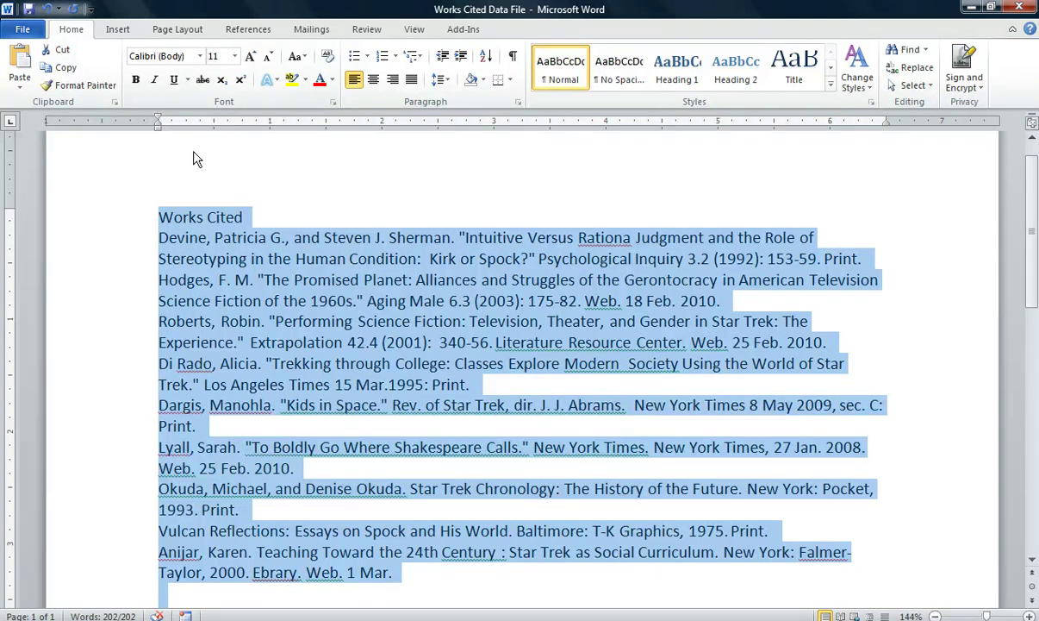
pyautogui.click(201, 57)
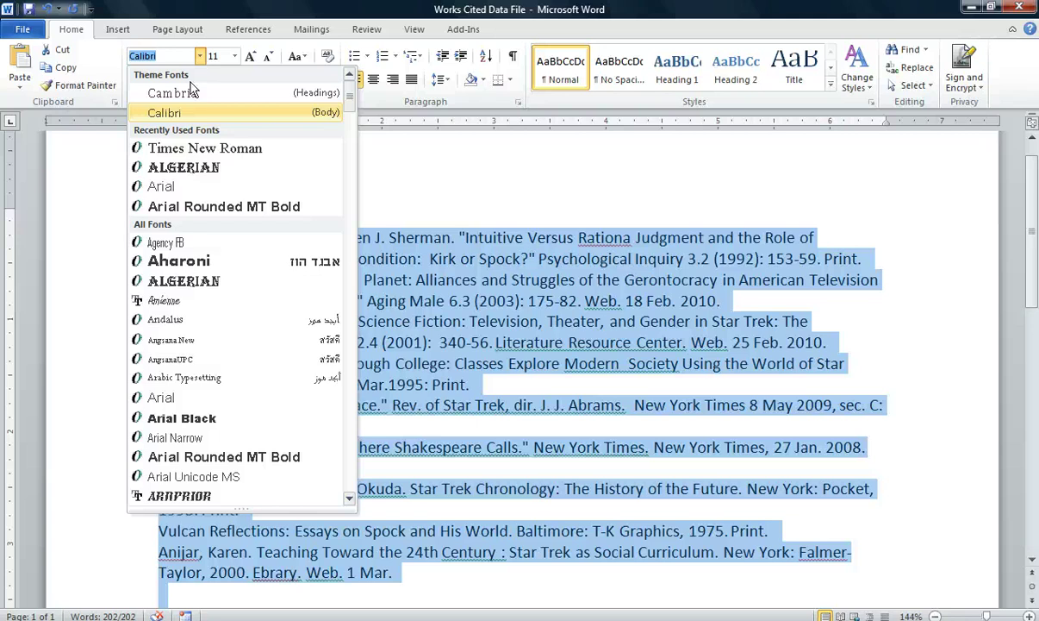
pyautogui.click(188, 153)
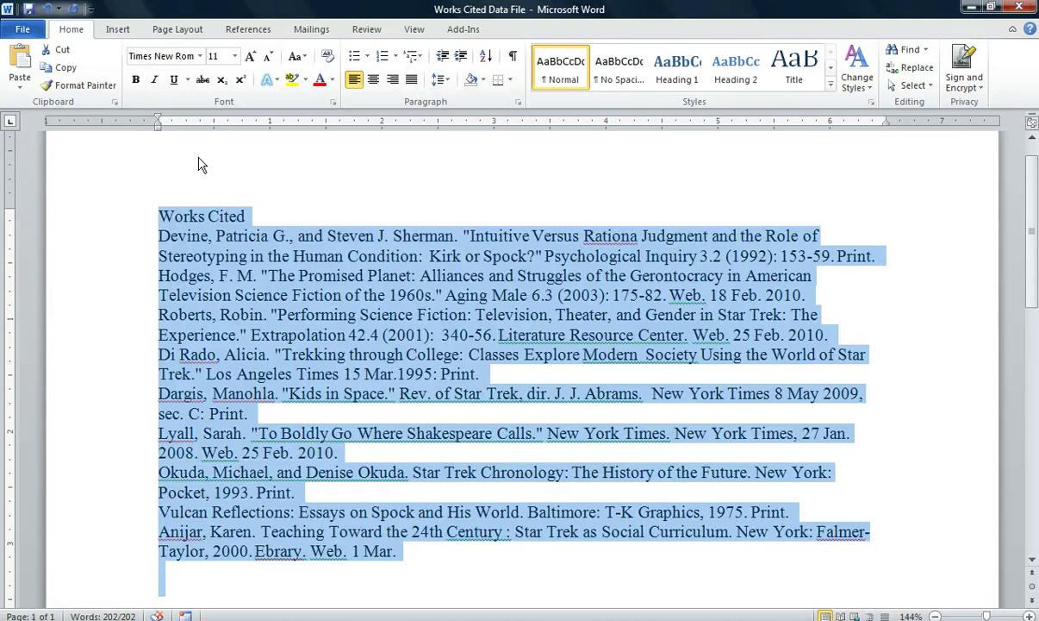
pyautogui.click(234, 57)
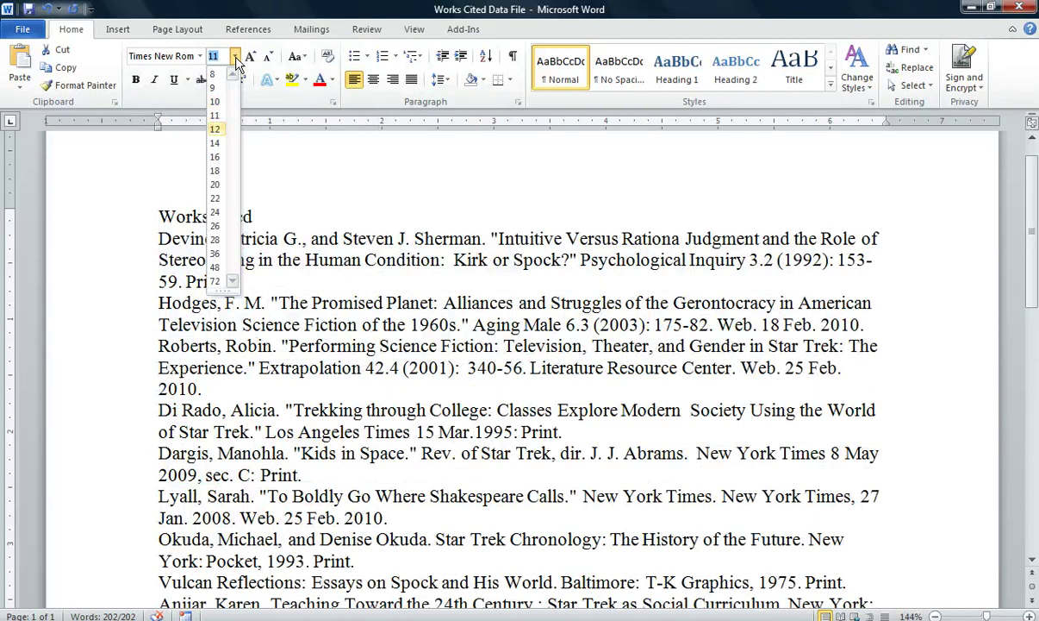
pyautogui.click(215, 141)
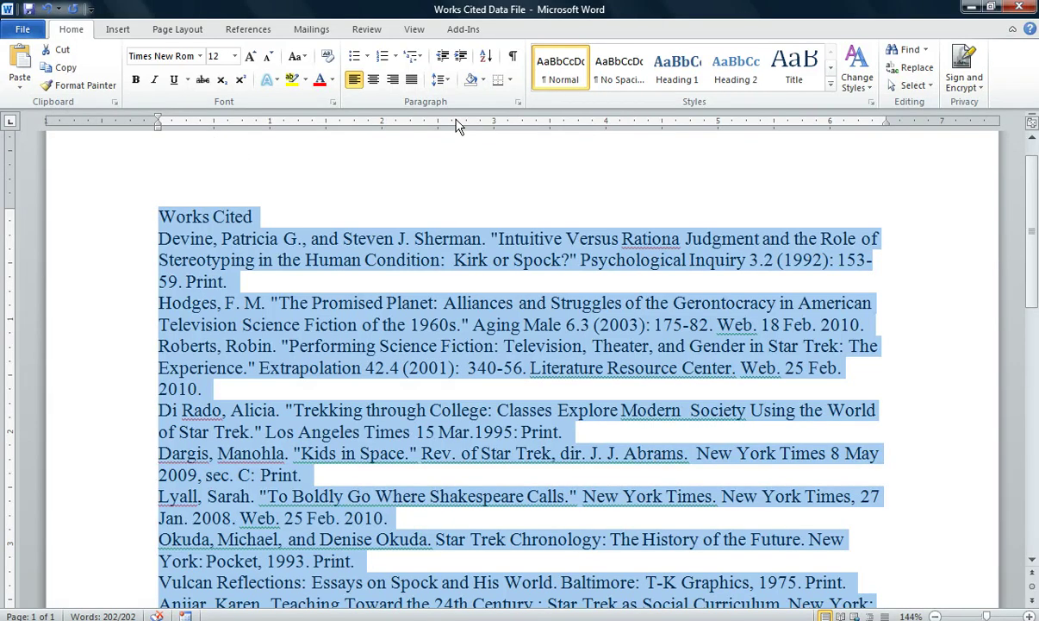
# Step: Set the line spacing of the whole selected text to Double in the paragraph settings
pyautogui.click(517, 102)
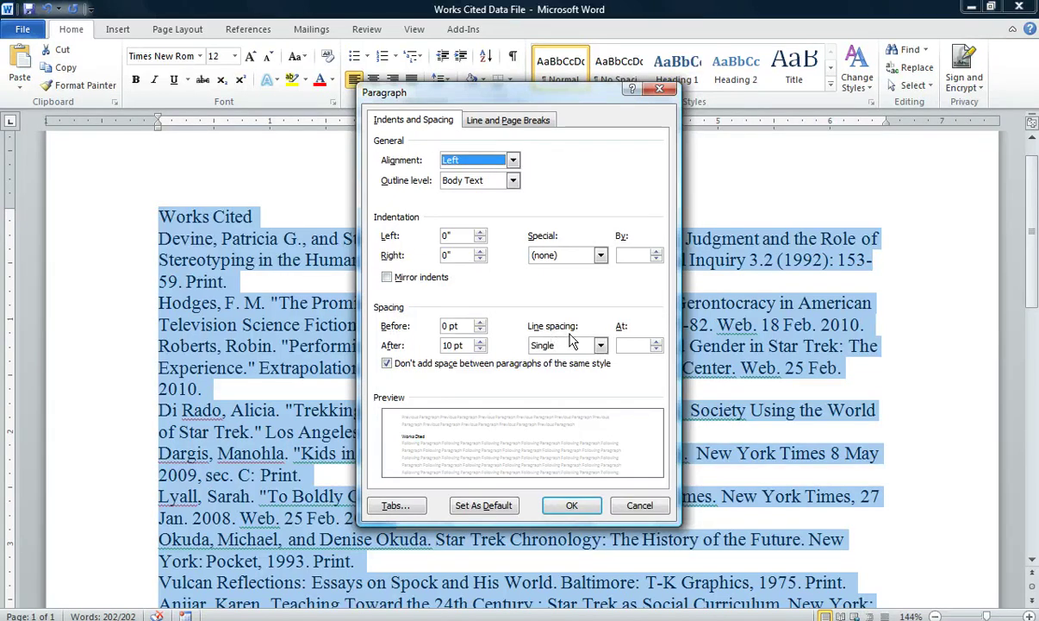
pyautogui.click(600, 345)
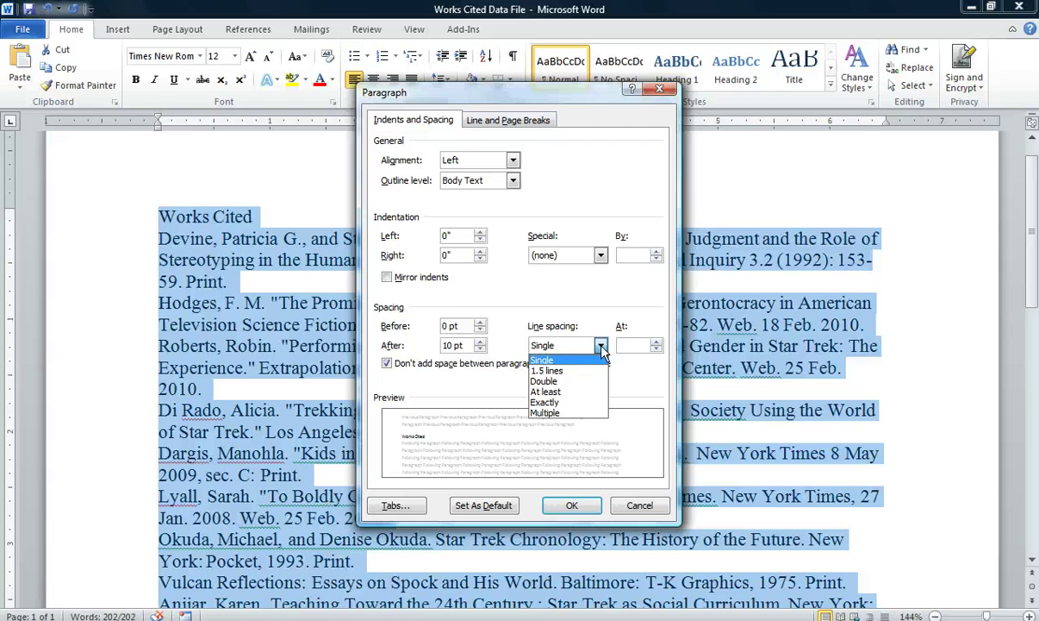
pyautogui.click(545, 382)
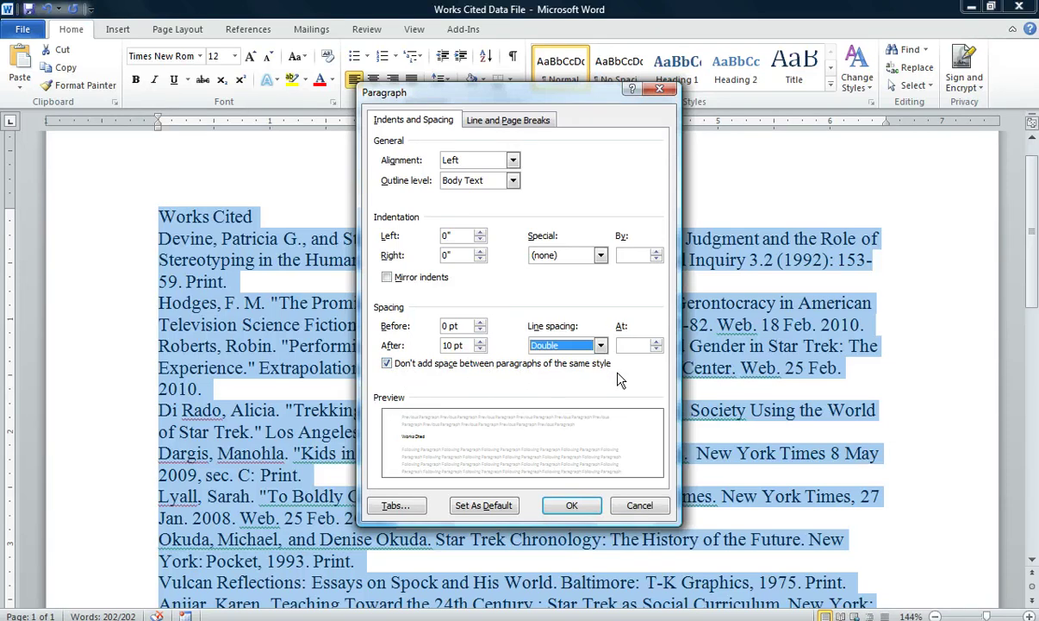
pyautogui.click(570, 507)
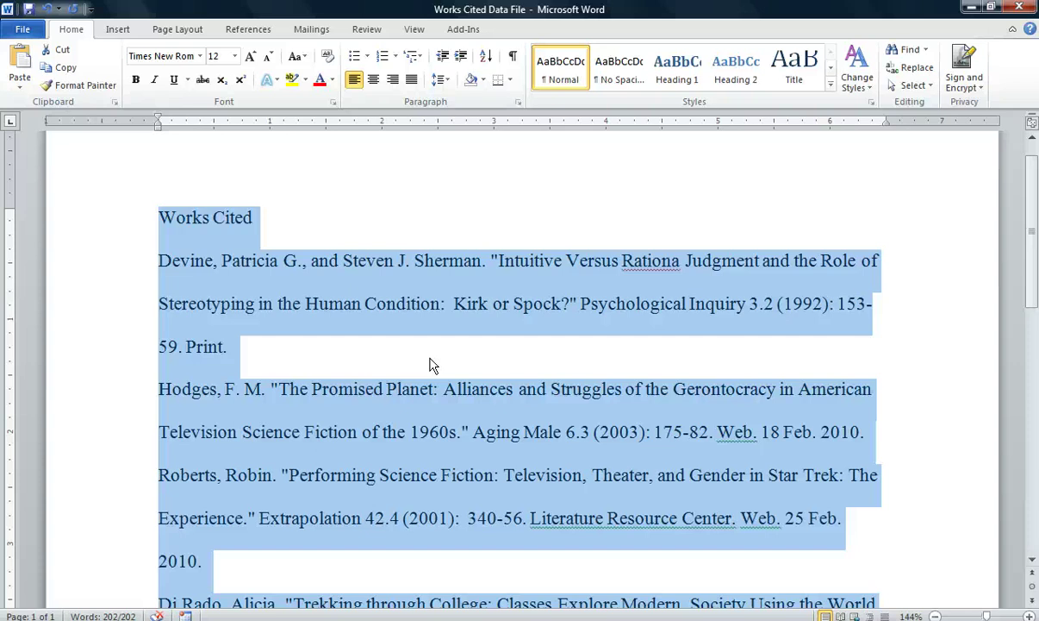
# Step: Apply a Hanging special indentation of 0.5" to all the selected text, and deselect the full text
pyautogui.rightClick(448, 293)
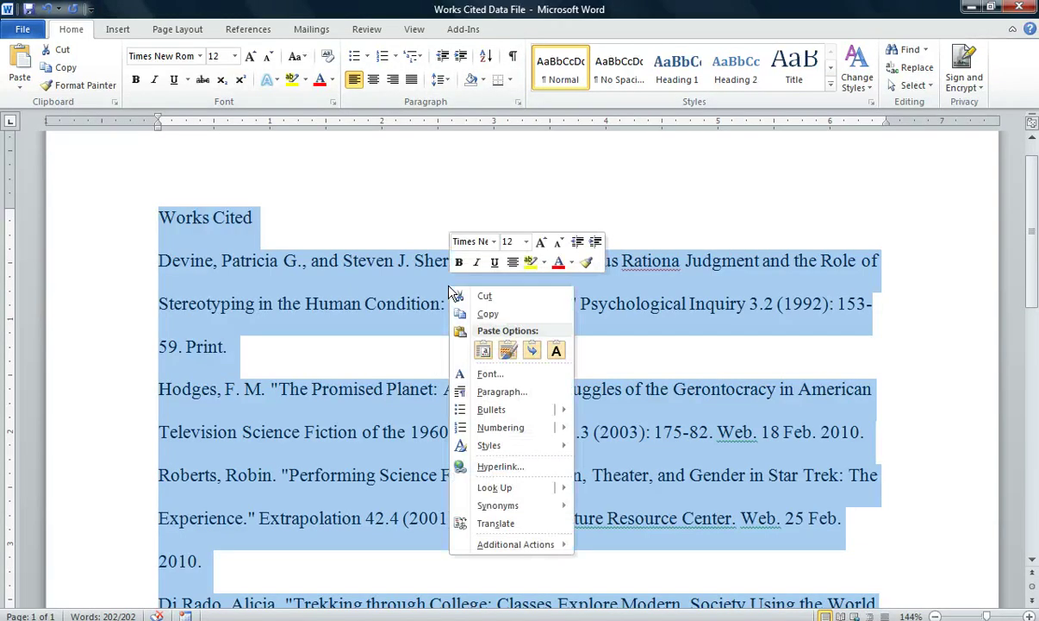
pyautogui.click(484, 397)
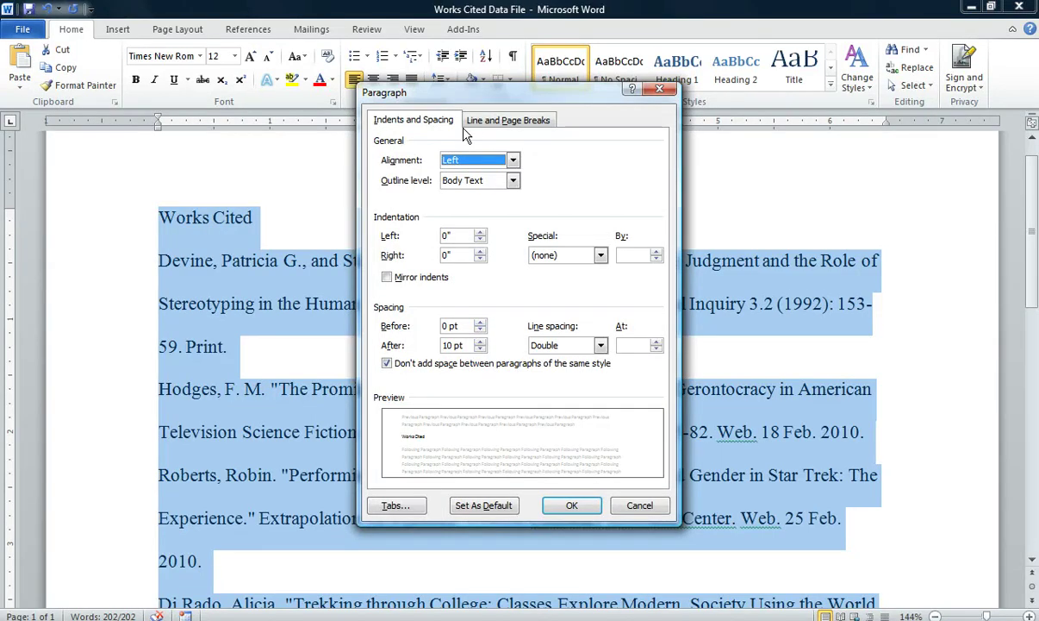
pyautogui.click(601, 256)
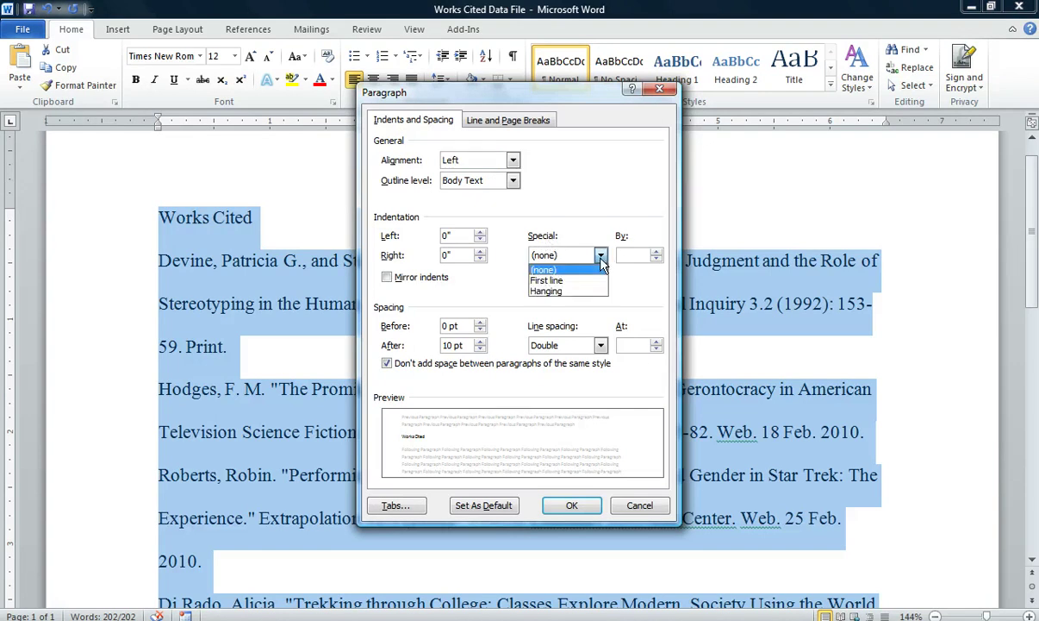
pyautogui.click(556, 292)
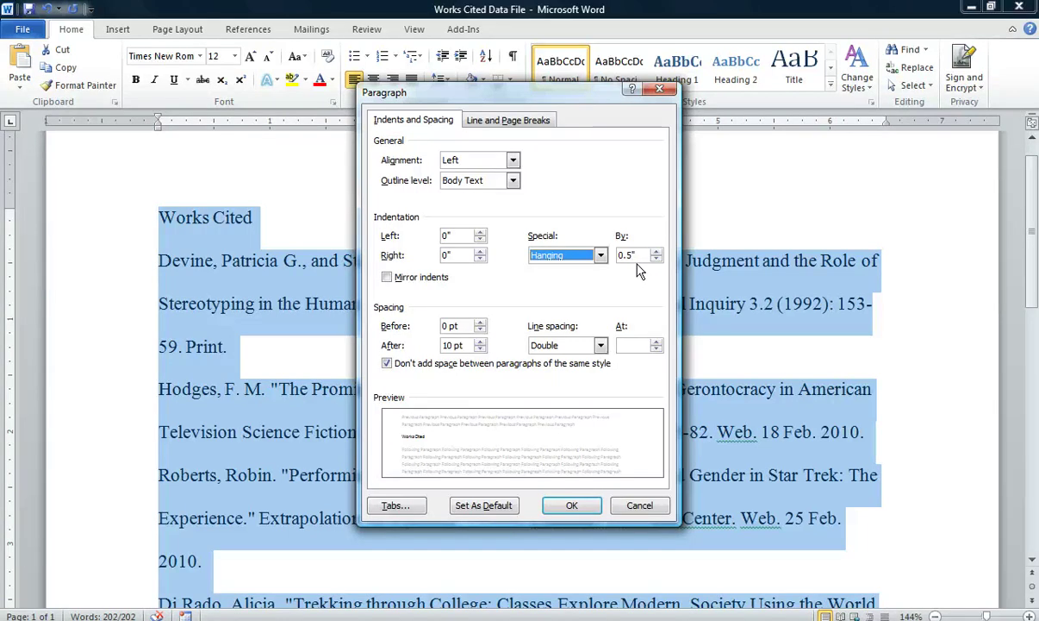
pyautogui.click(573, 506)
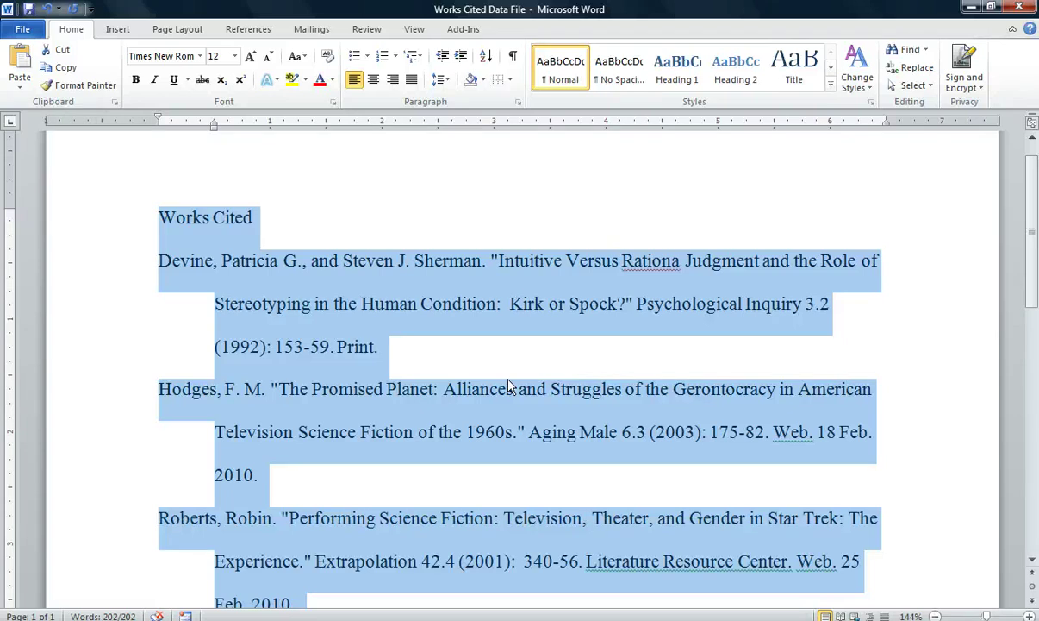
pyautogui.click(485, 483)
pyautogui.doubleClick(486, 483)
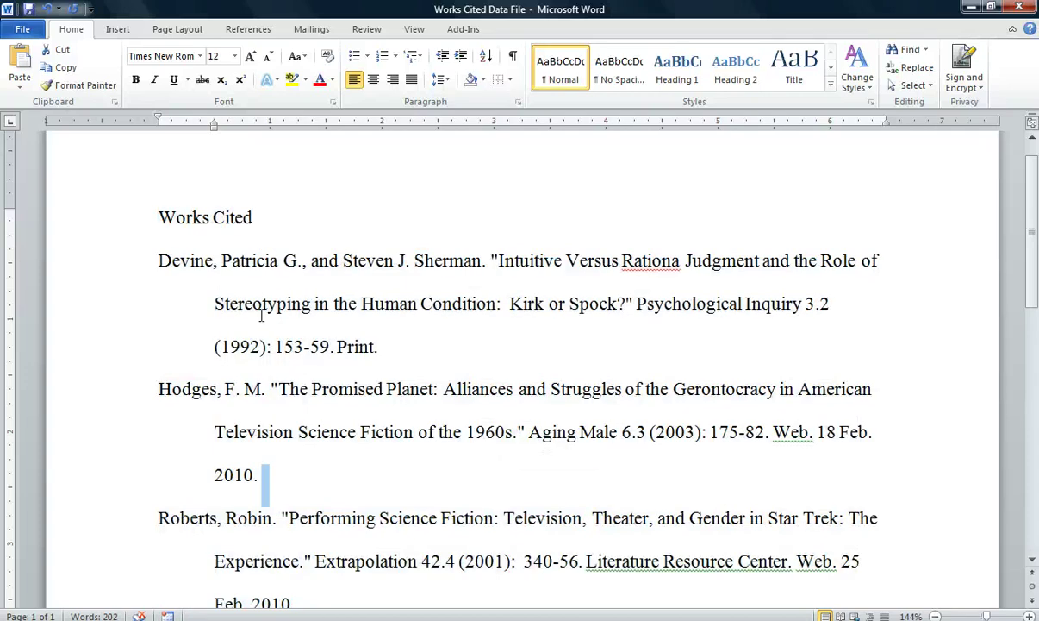
# Step: Center the "Works Cited" heading above the entries
pyautogui.click(160, 215)
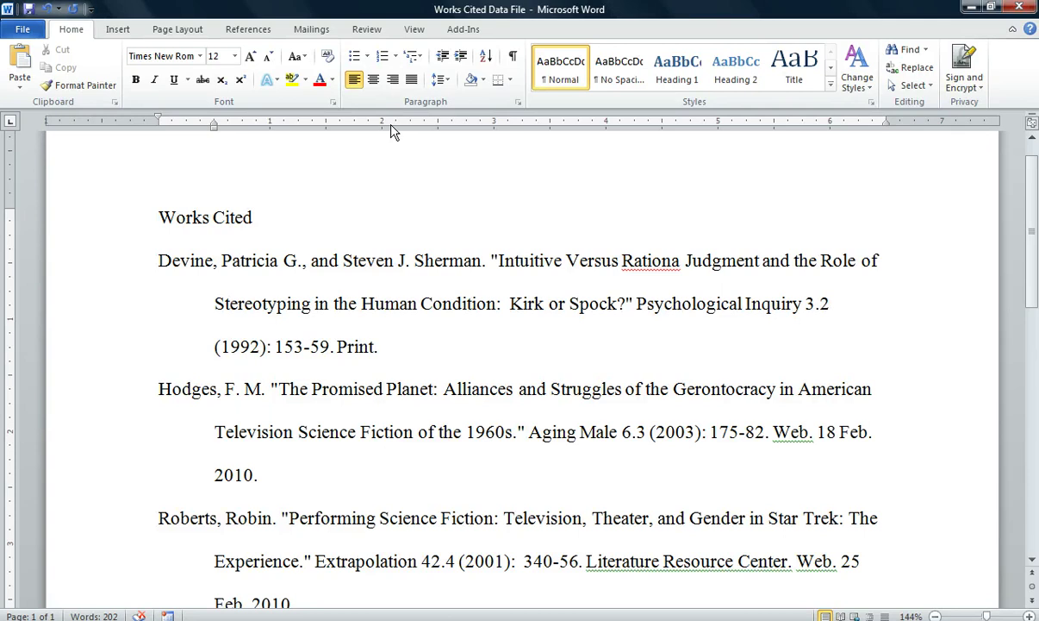
pyautogui.click(374, 80)
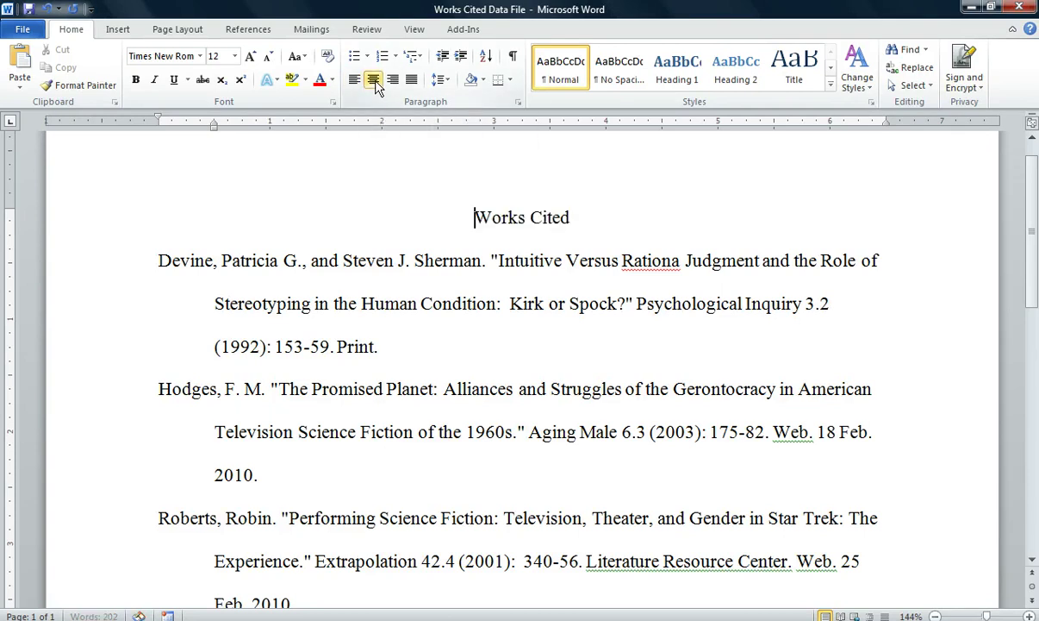